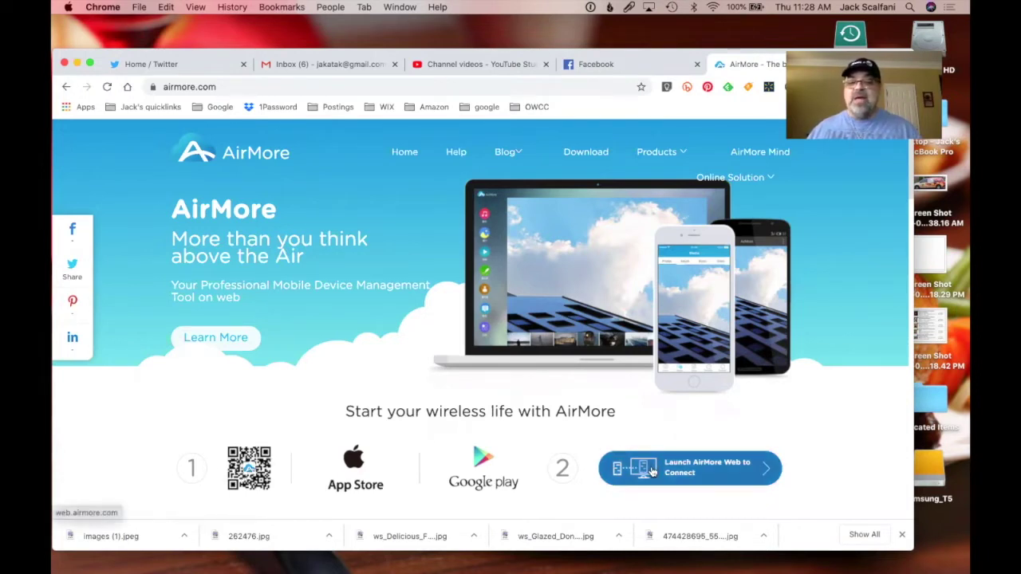
# Step: Launch AirMore Web on the computer, start the phone app's QR code scanner and allow it camera access to connect
pyautogui.click(715, 472)
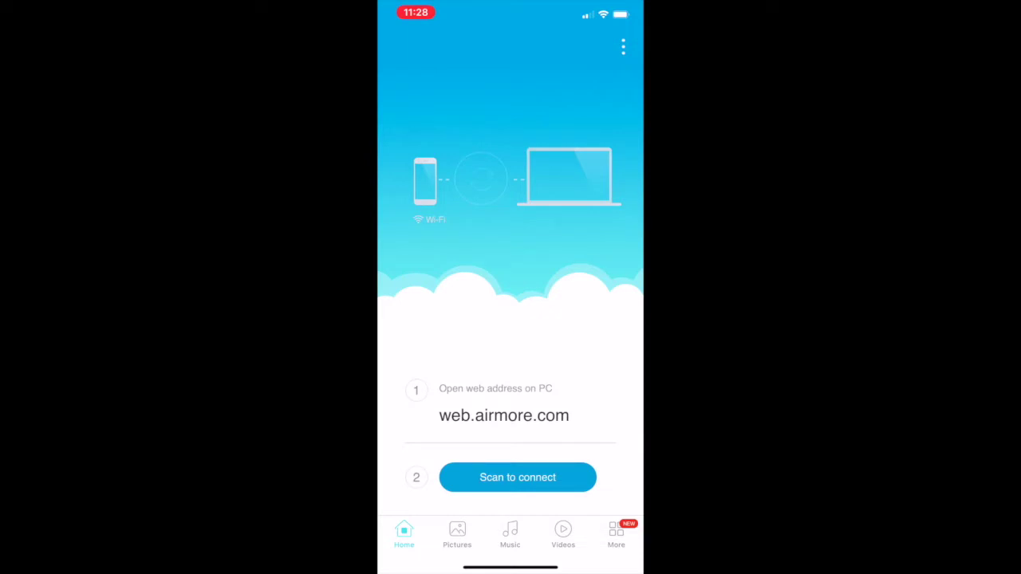
pyautogui.click(518, 477)
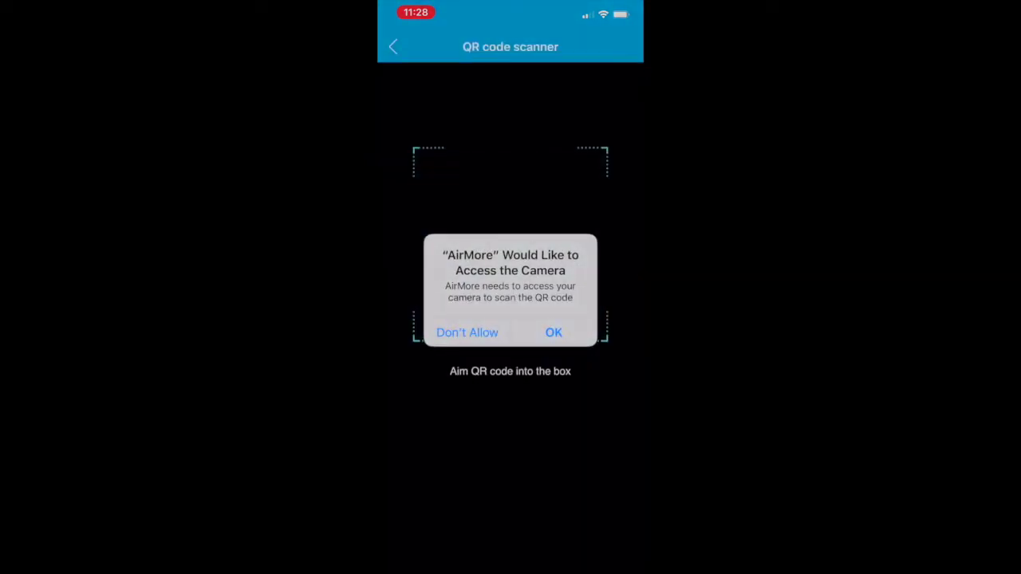
pyautogui.click(553, 333)
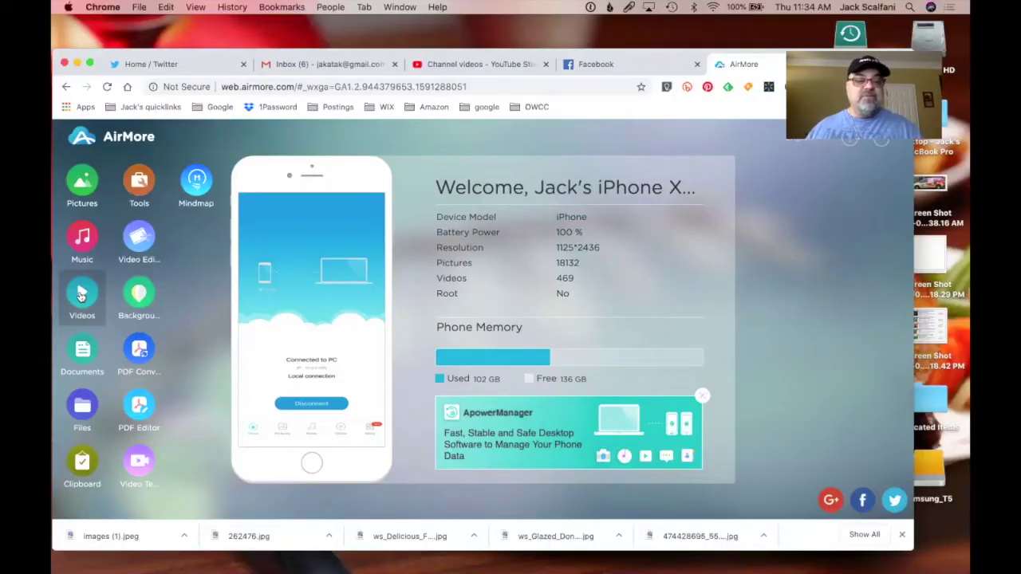
# Step: Open the phone's video library and select the first four videos
pyautogui.click(81, 296)
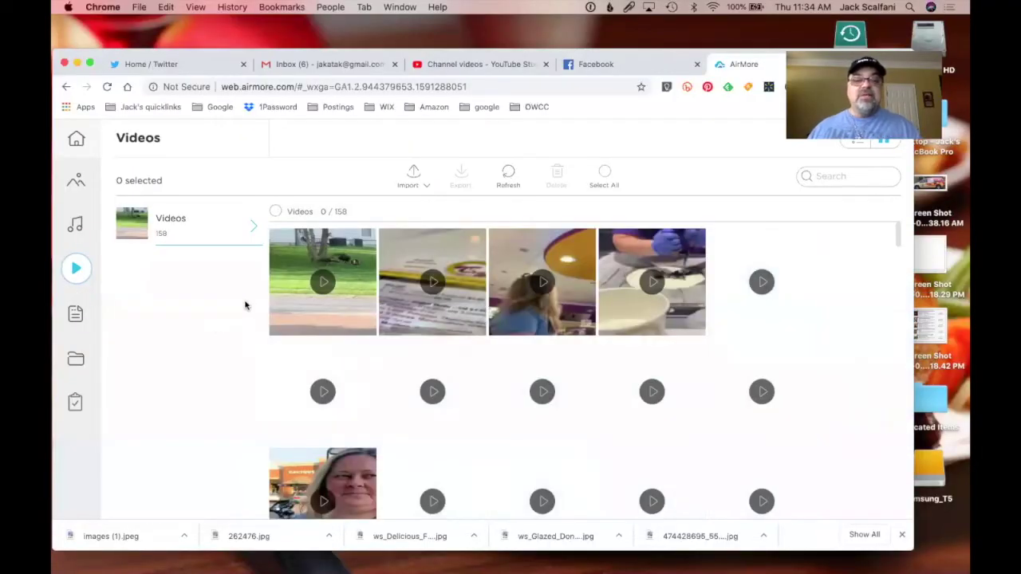
pyautogui.click(362, 243)
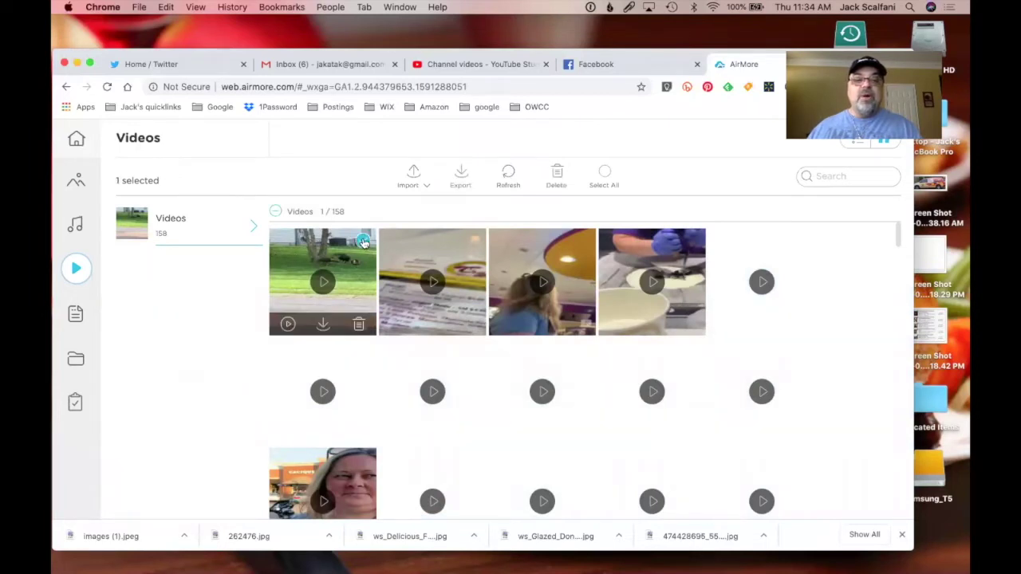
pyautogui.click(473, 240)
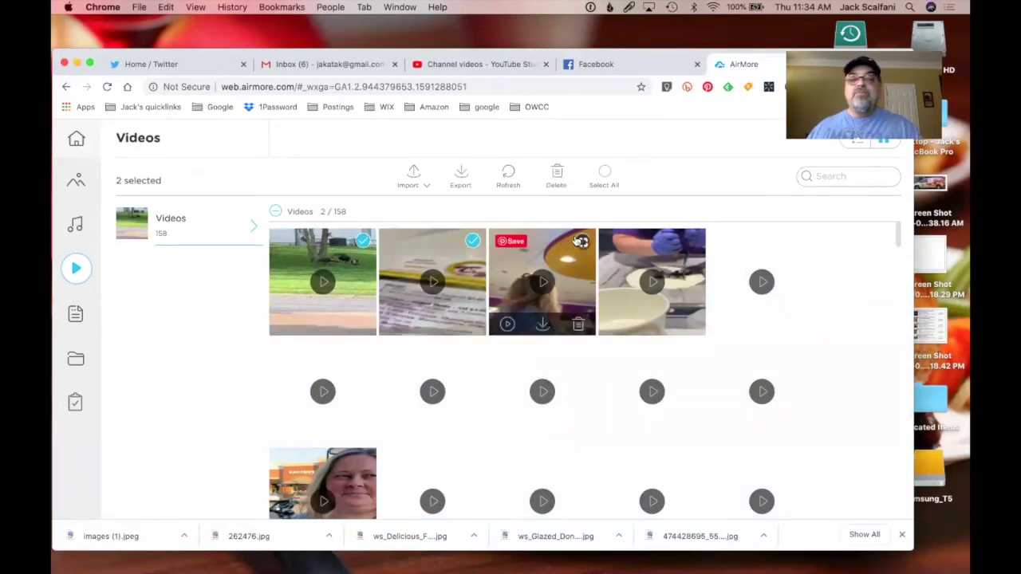
pyautogui.click(583, 241)
pyautogui.moveTo(692, 240)
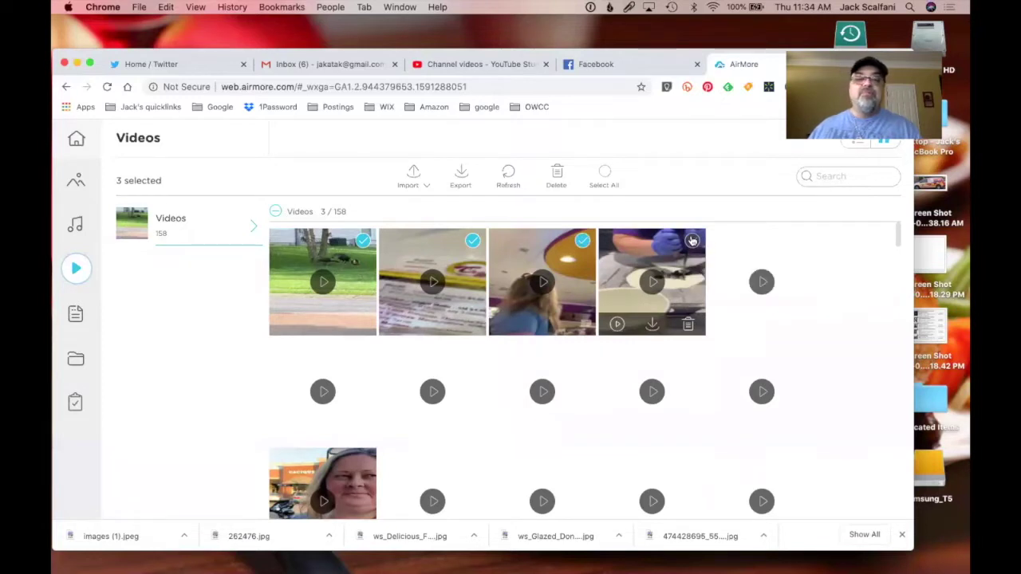
pyautogui.click(692, 240)
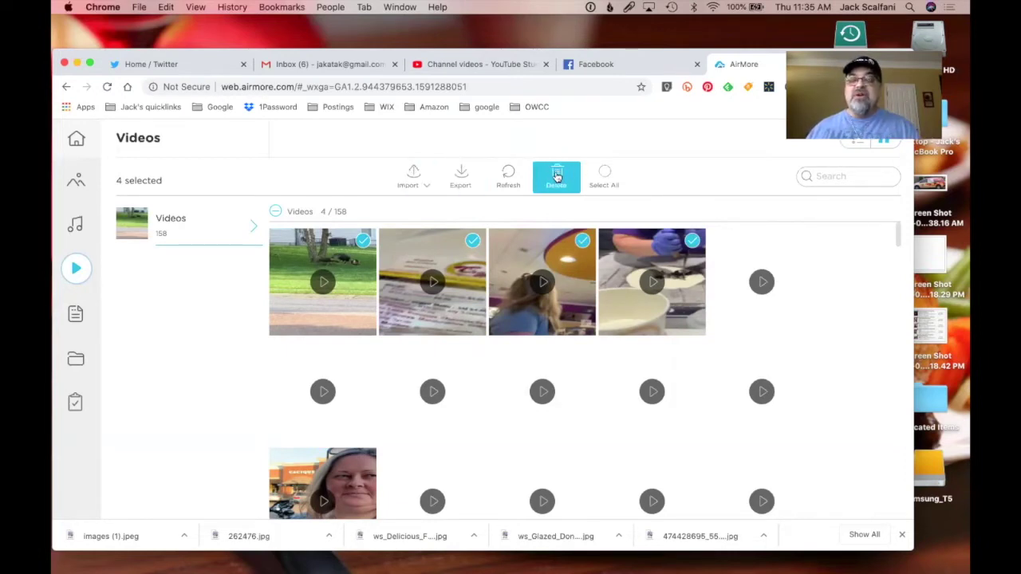
# Step: Export the selected videos as a Zip archive into a new folder named test inside Downloads
pyautogui.click(461, 175)
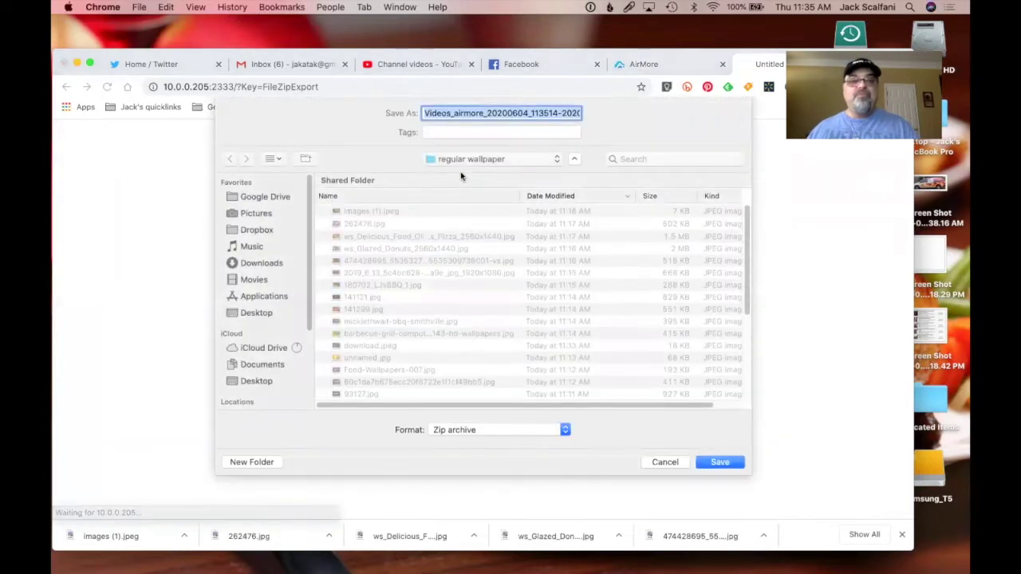
pyautogui.click(257, 263)
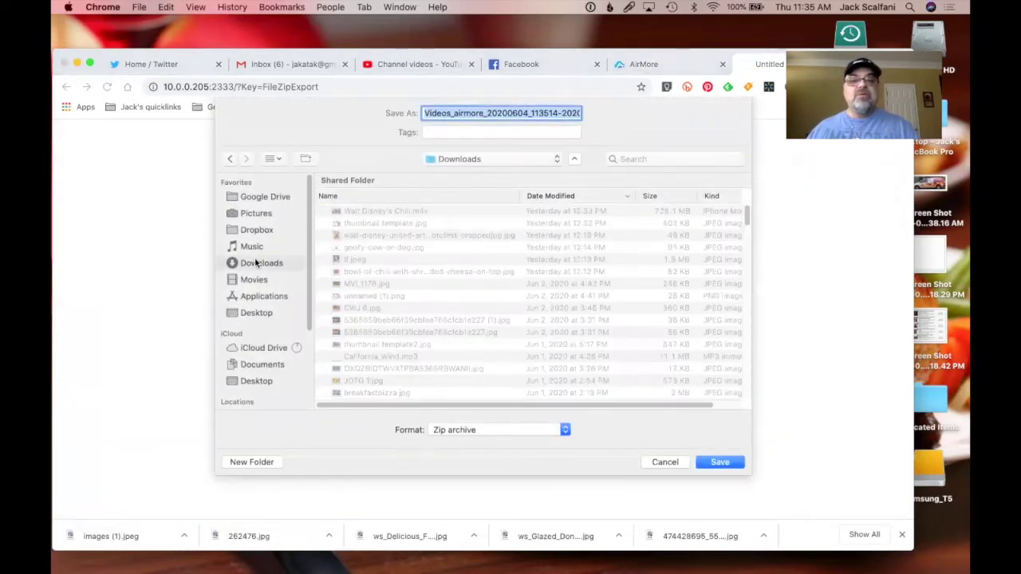
pyautogui.click(252, 462)
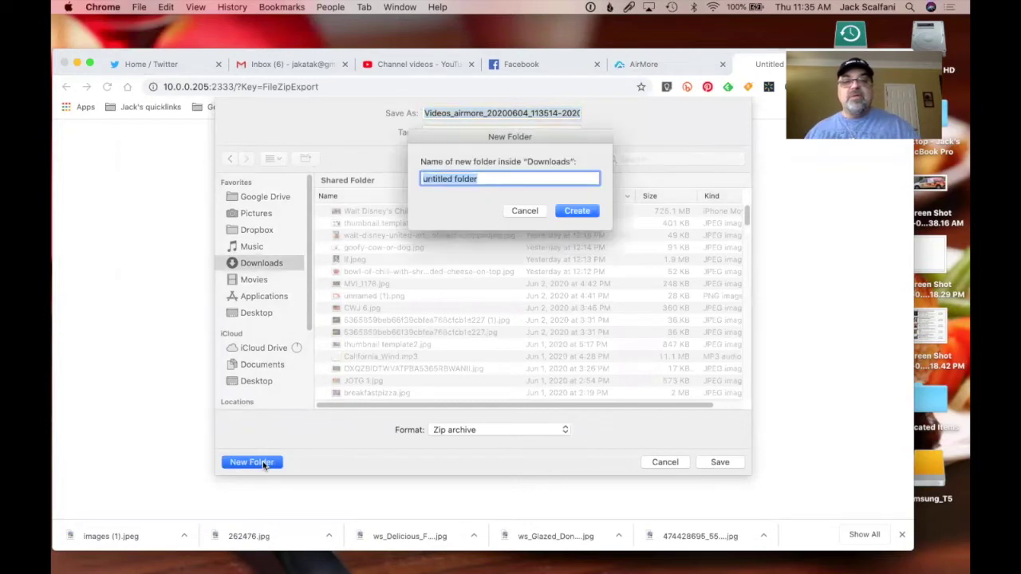
pyautogui.press('BackSpace')
pyautogui.write('test')
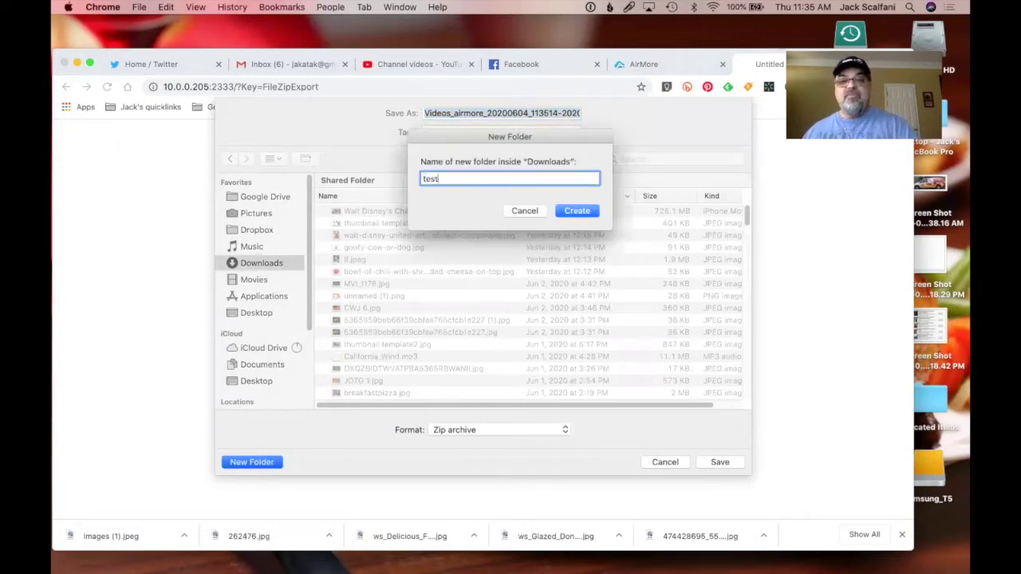
pyautogui.press('Return')
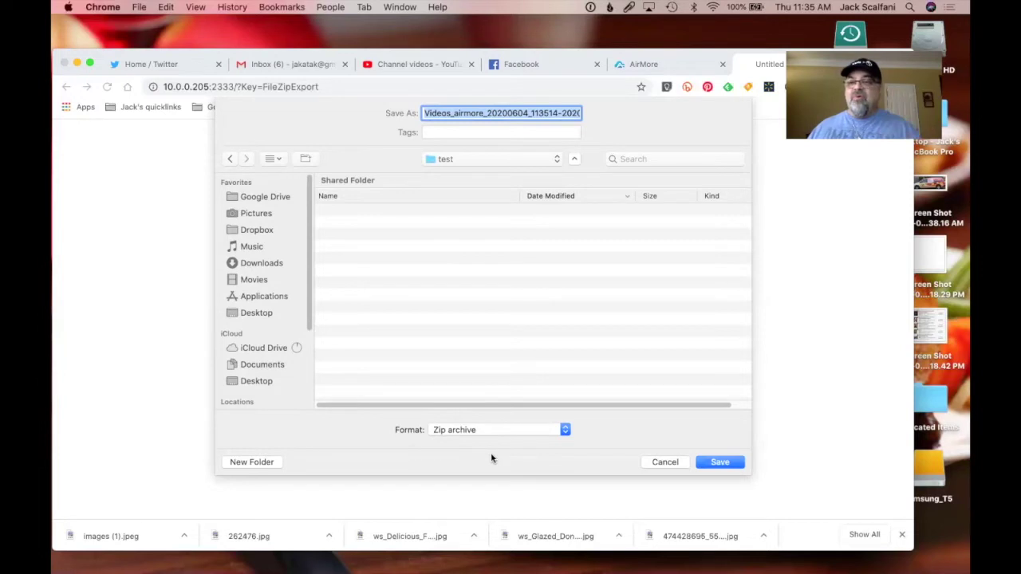
pyautogui.click(719, 463)
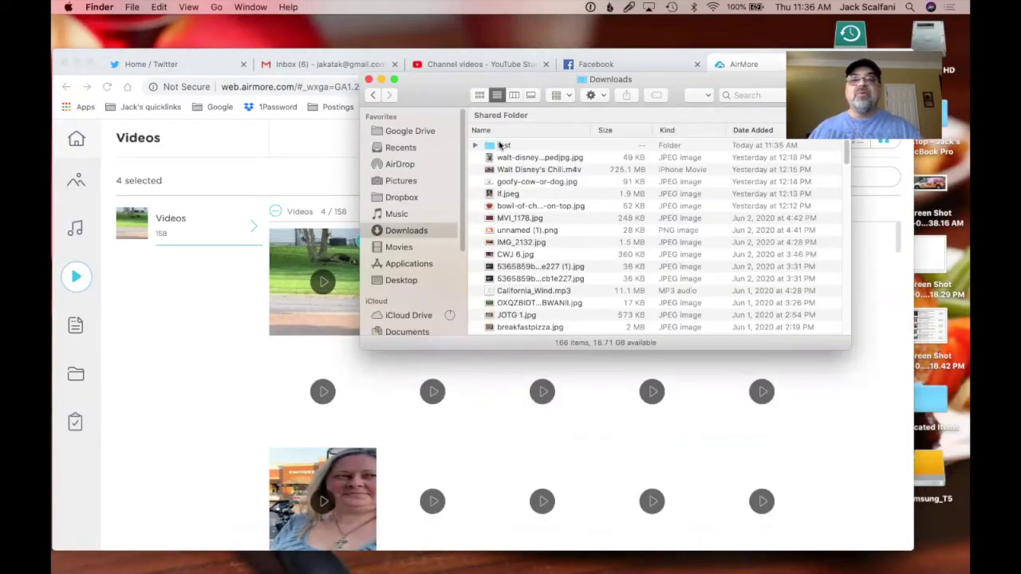
# Step: Open the test folder in Downloads in Finder and select the exported zip archive
pyautogui.doubleClick(502, 145)
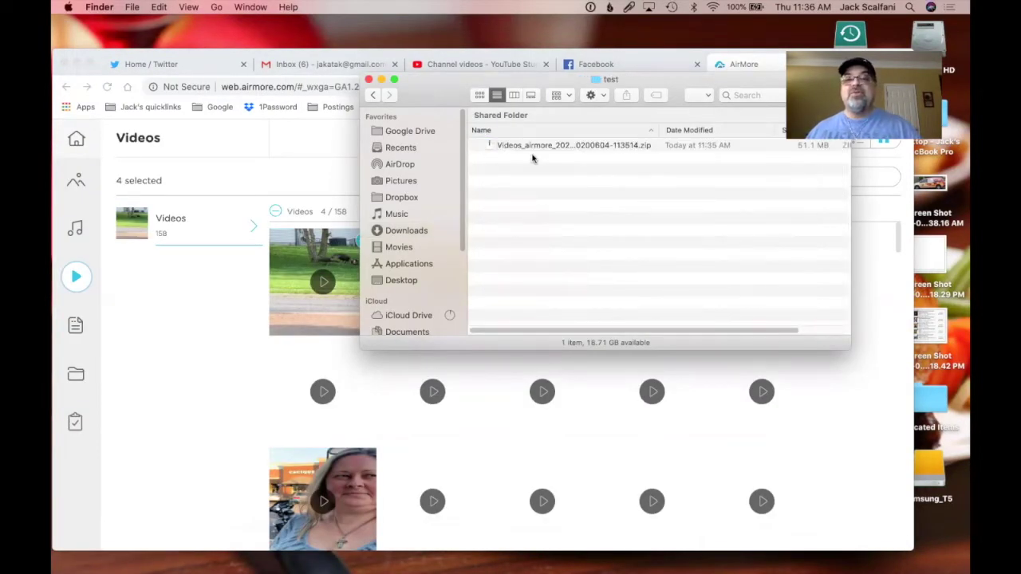
pyautogui.click(531, 146)
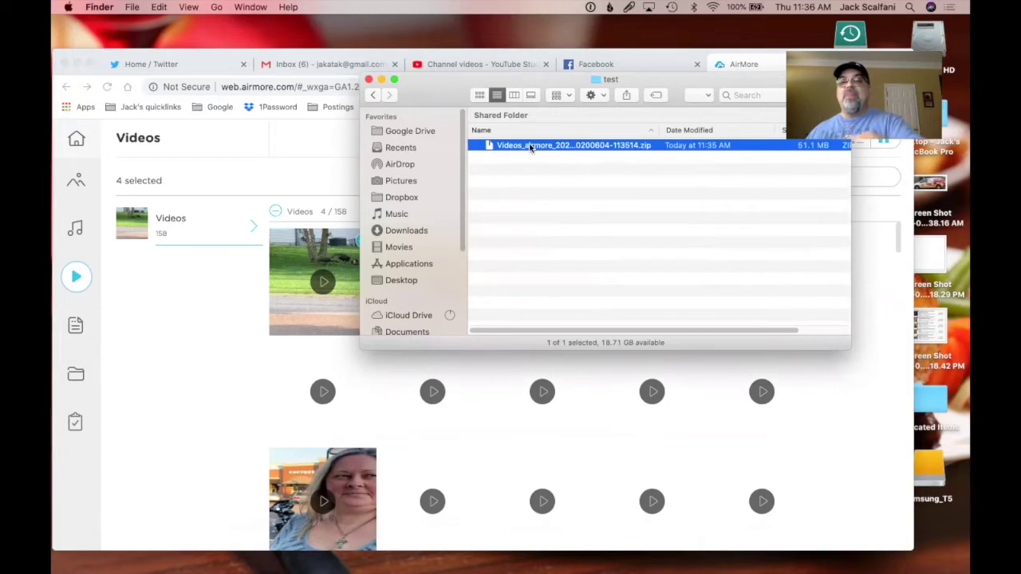
pyautogui.click(531, 146)
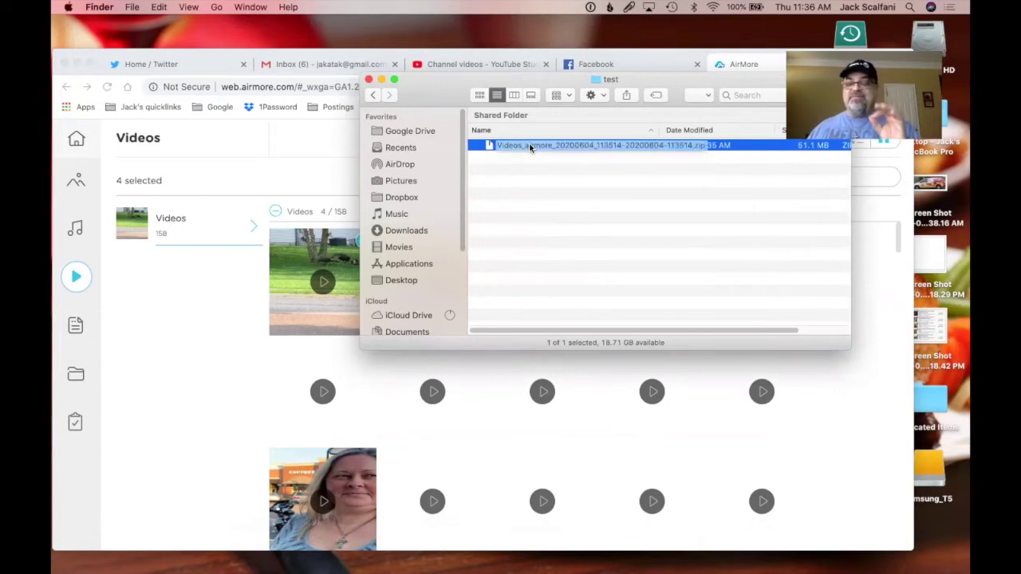
pyautogui.press('Return')
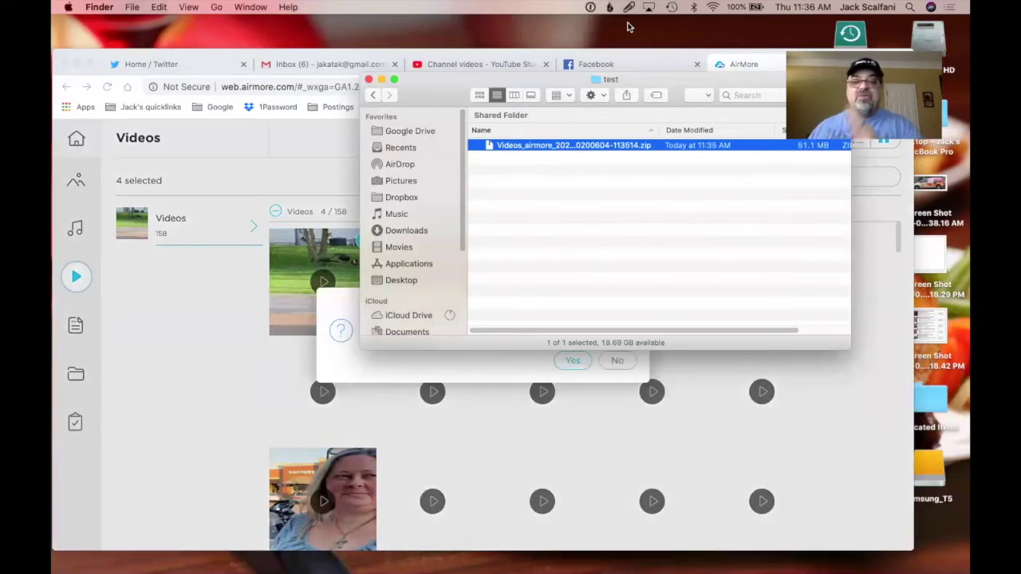
# Step: Return to the AirMore page in Chrome, decline reconnecting to the phone and minimize the browser window
pyautogui.click(517, 365)
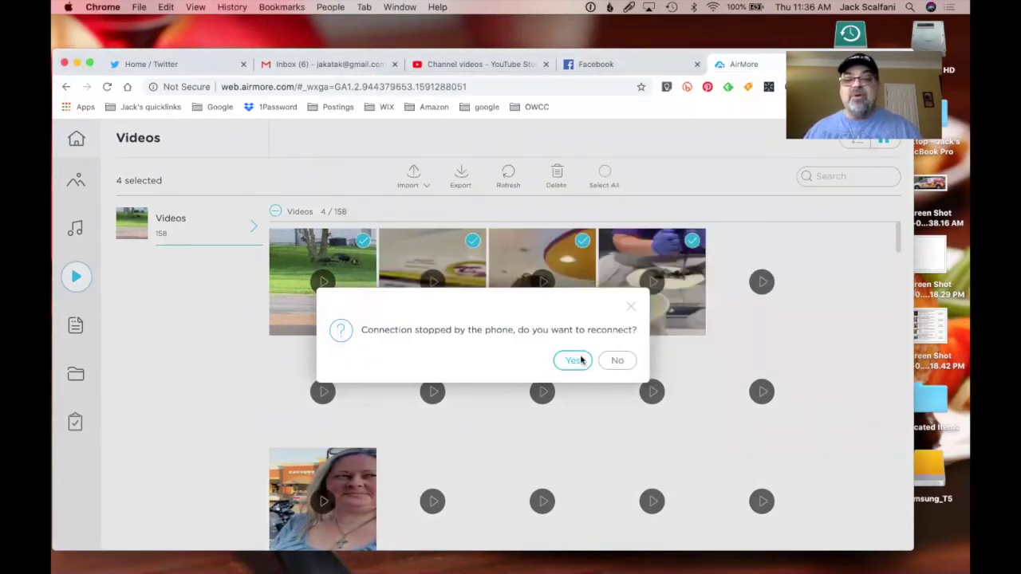
pyautogui.click(615, 361)
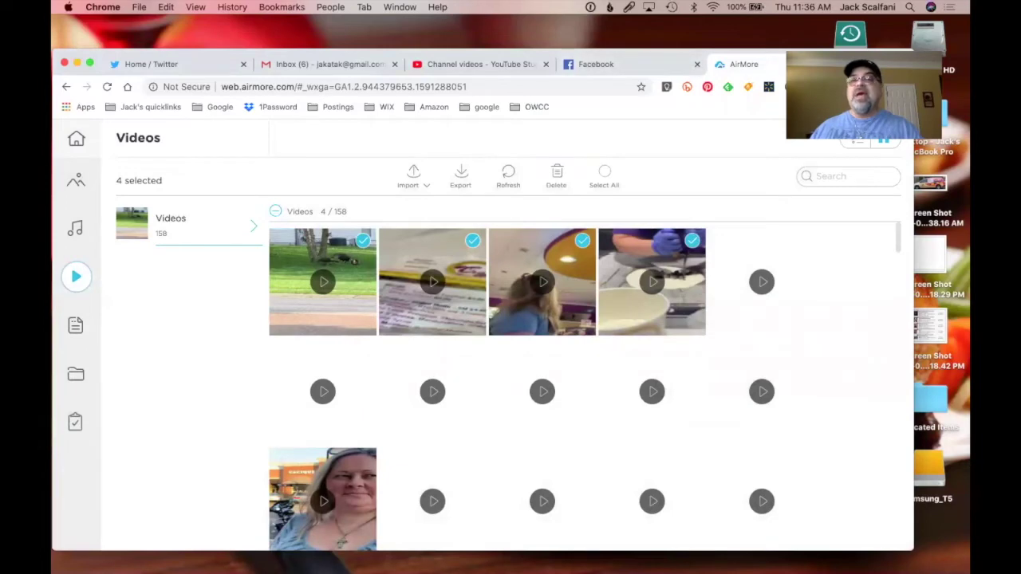
pyautogui.moveTo(294, 543)
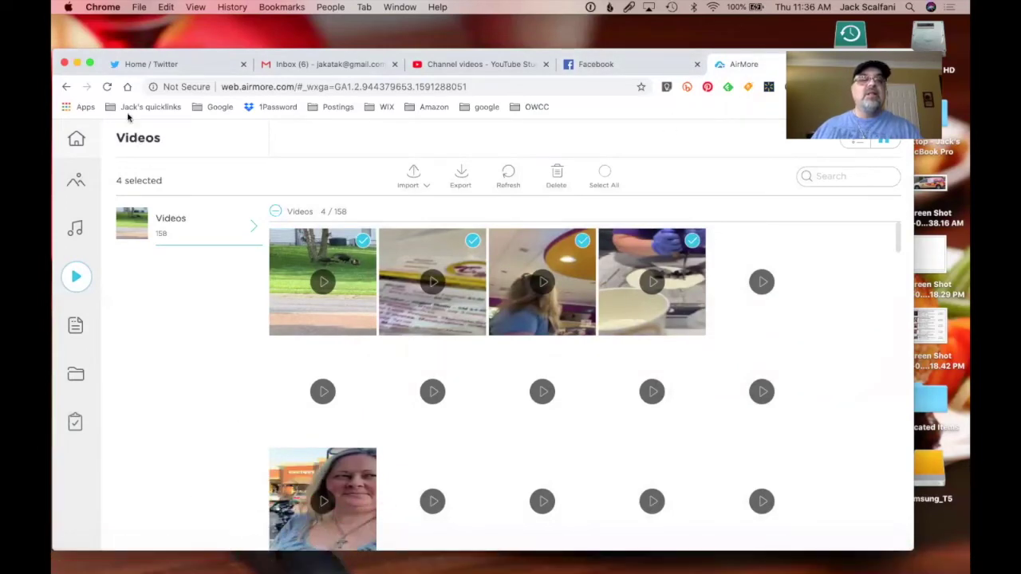
pyautogui.click(76, 63)
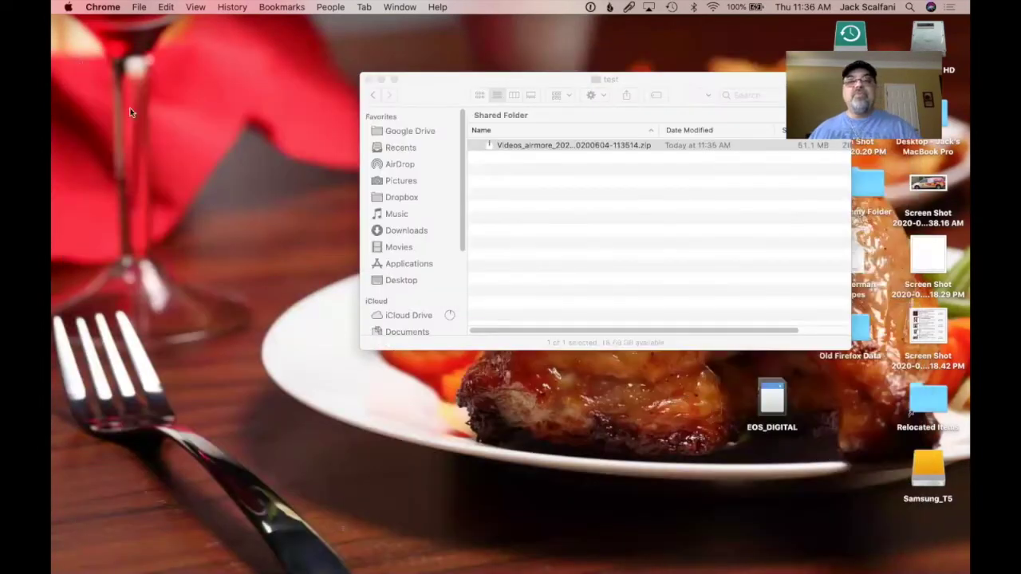
# Step: Move the Finder window clear of the webcam view and extract the exported video zip archive in the test folder
pyautogui.click(527, 146)
pyautogui.press('Return')
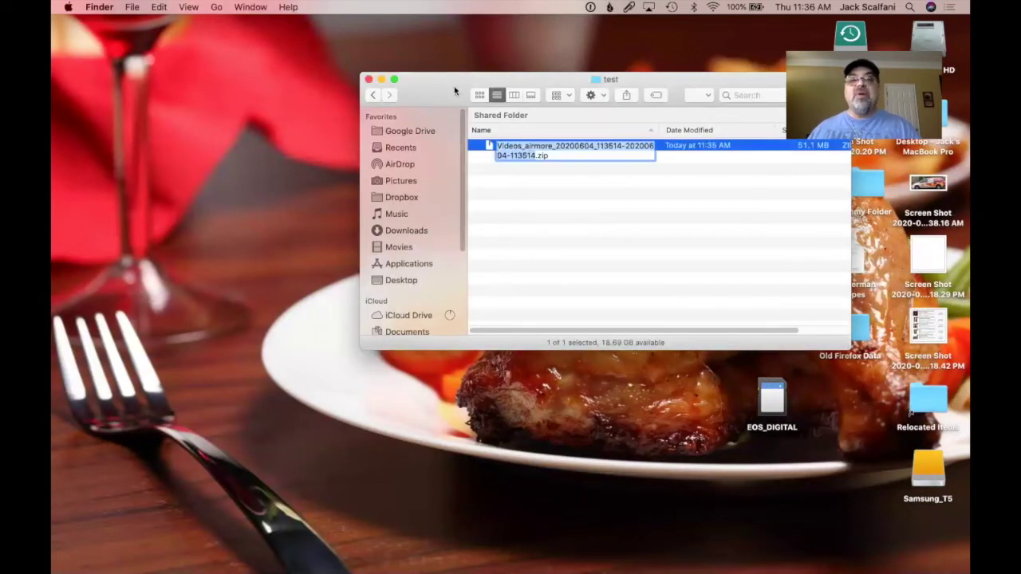
pyautogui.click(490, 148)
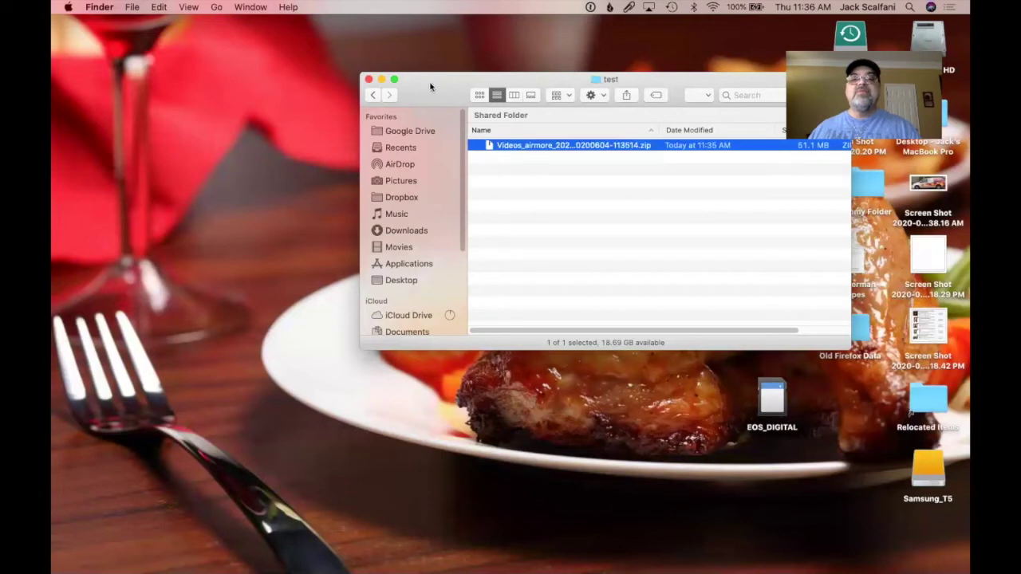
pyautogui.moveTo(429, 87); pyautogui.dragTo(324, 117)
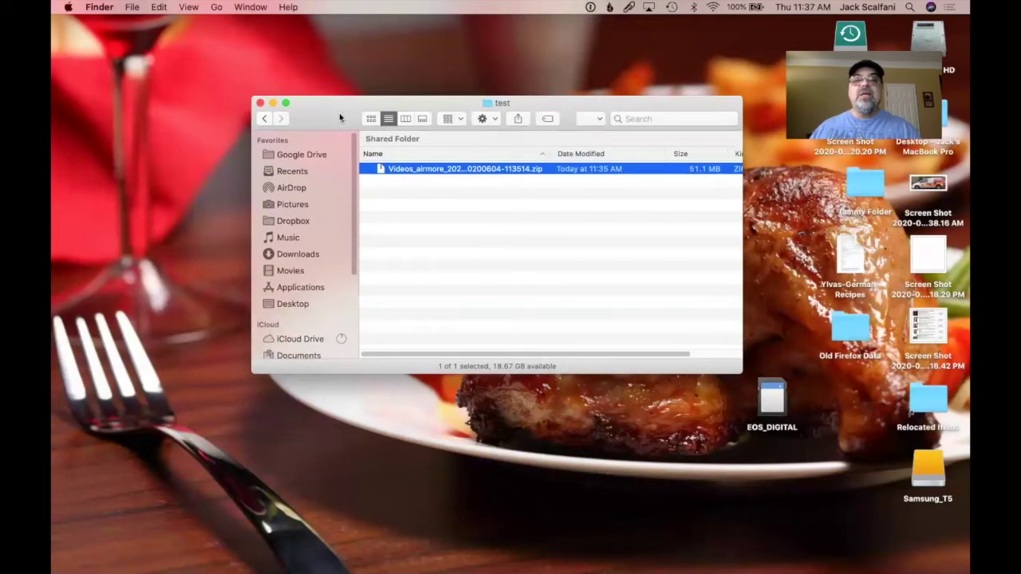
pyautogui.click(515, 170)
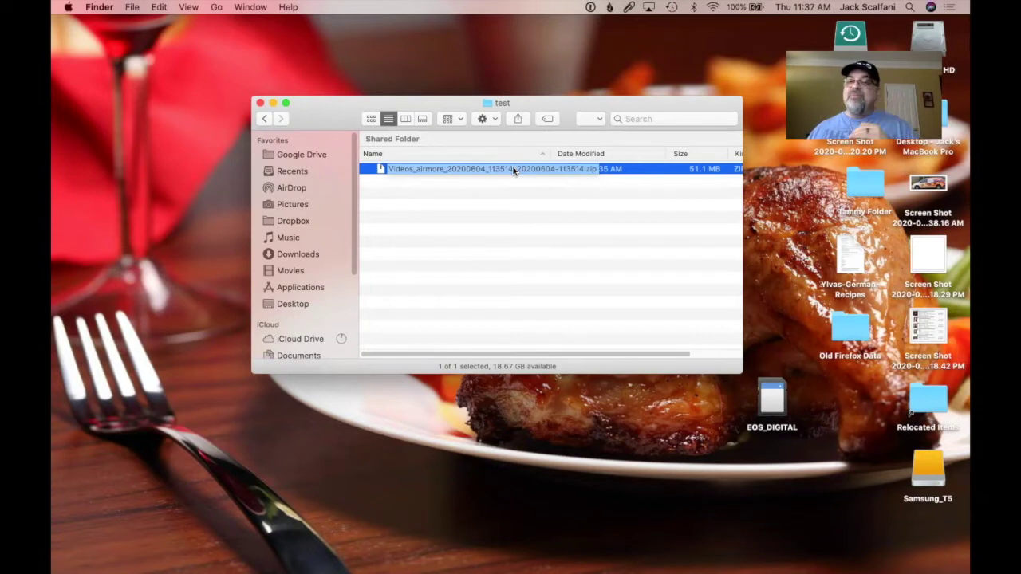
pyautogui.press('Return')
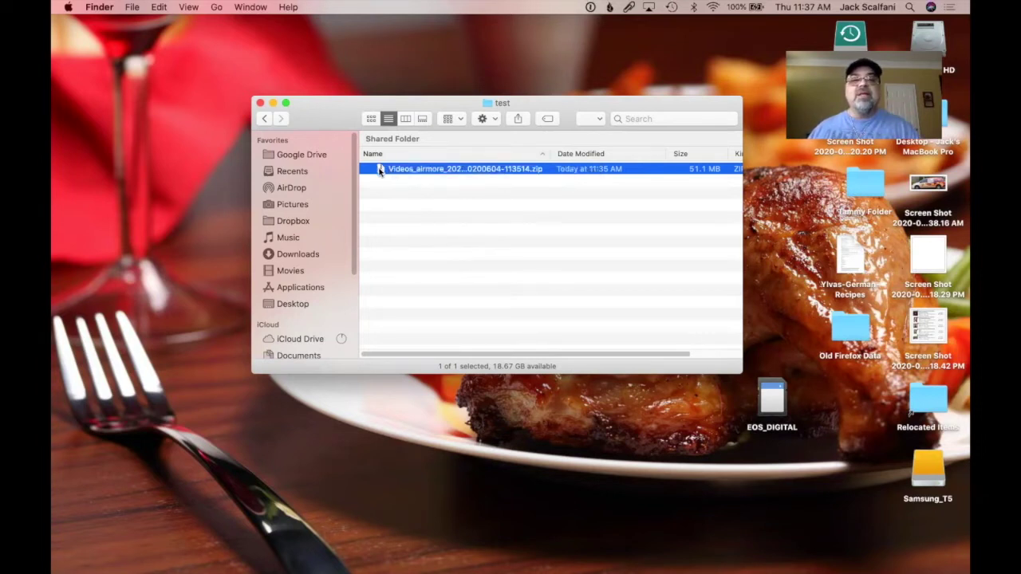
pyautogui.doubleClick(380, 169)
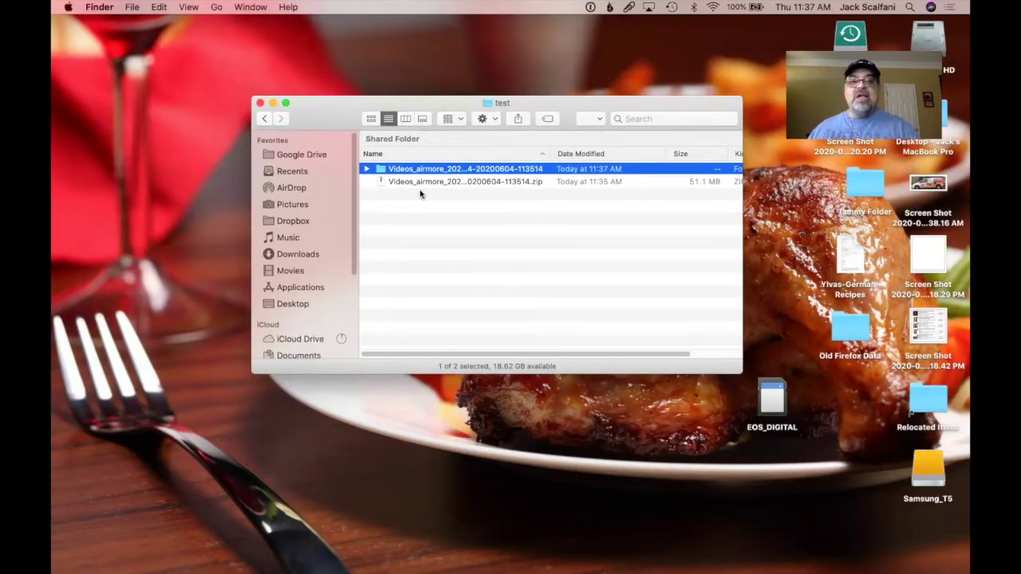
# Step: Move the original zip archive to the Trash, keeping the extracted folder
pyautogui.click(407, 183)
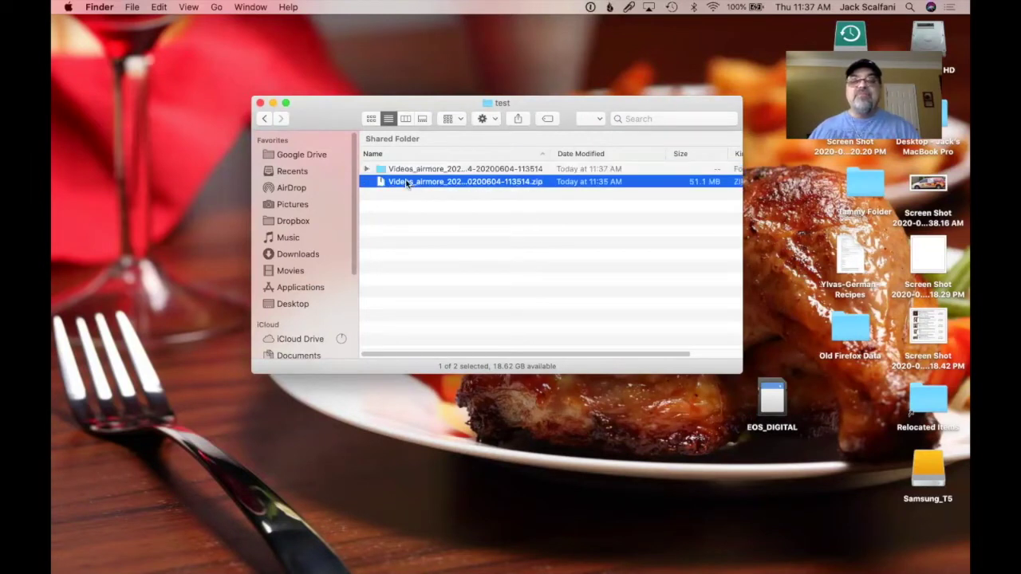
pyautogui.rightClick(407, 183)
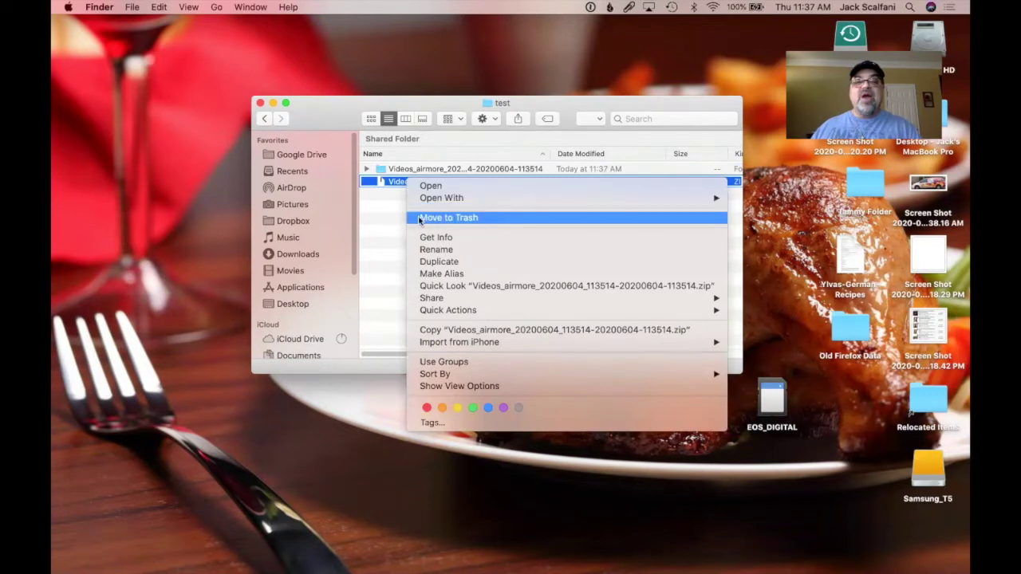
pyautogui.click(415, 217)
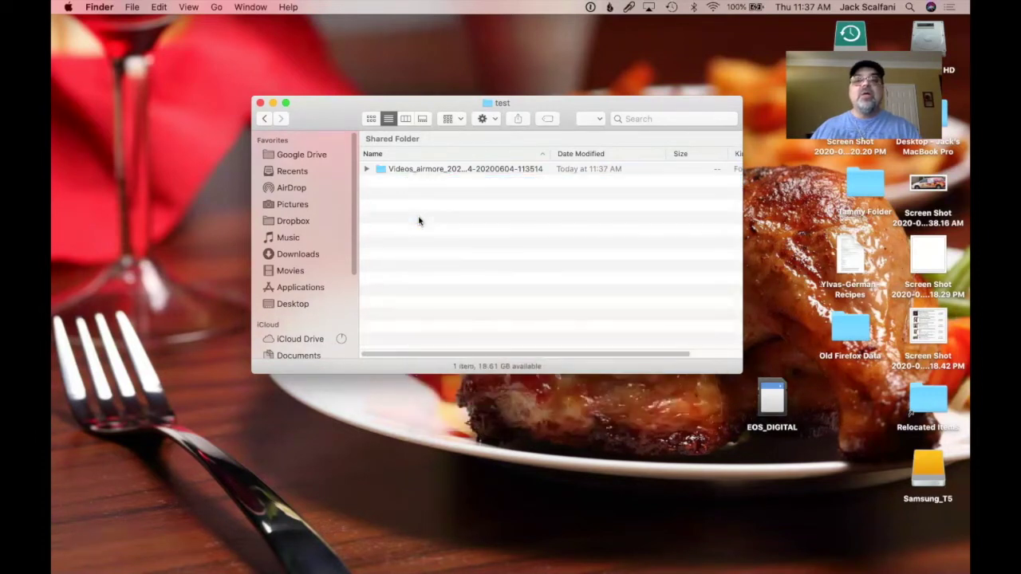
# Step: Open the extracted videos folder, preview IMG_2197.MOV with Quick Look and close the preview
pyautogui.doubleClick(401, 169)
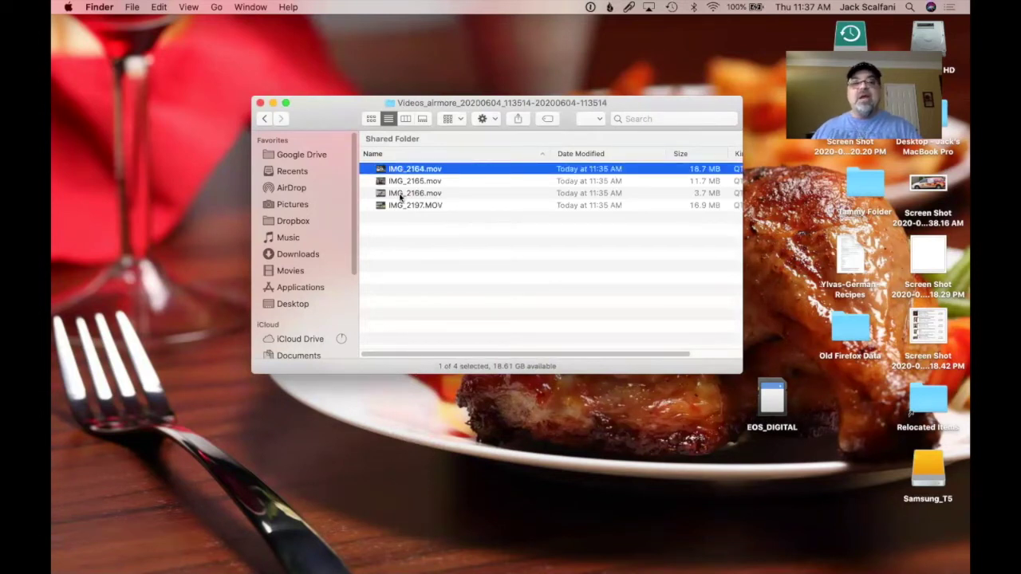
pyautogui.click(398, 205)
pyautogui.press('space')
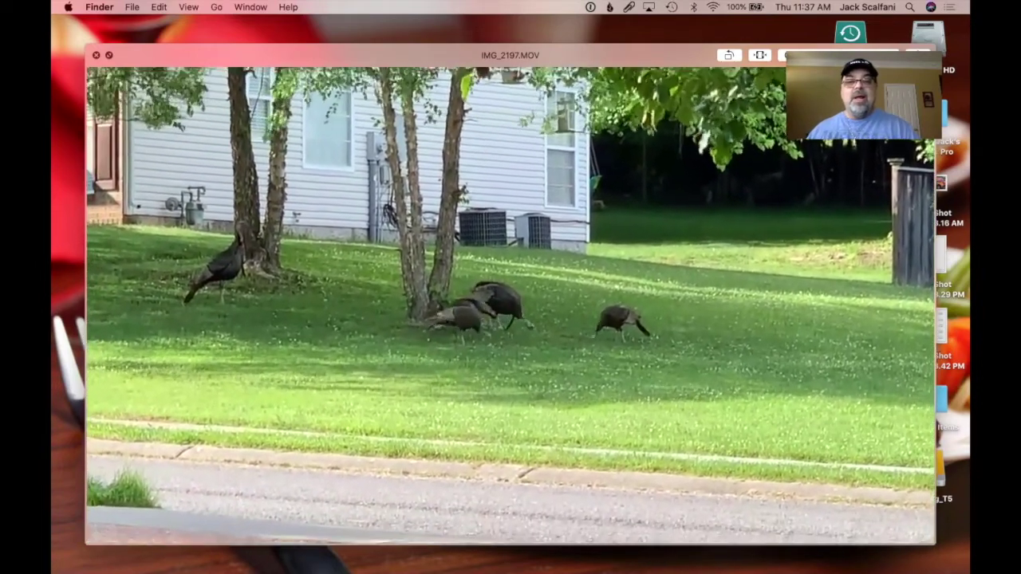
pyautogui.press('space')
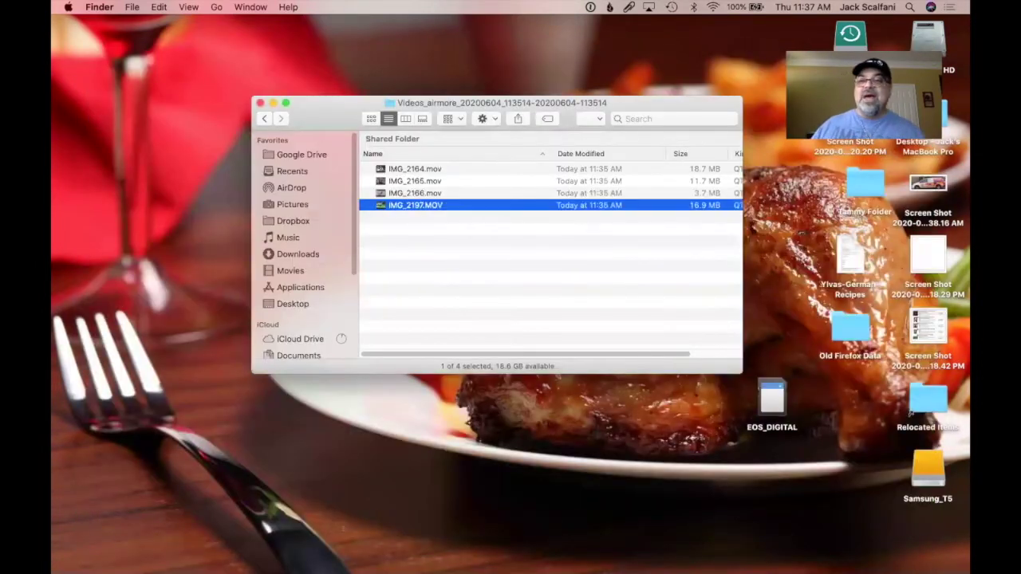